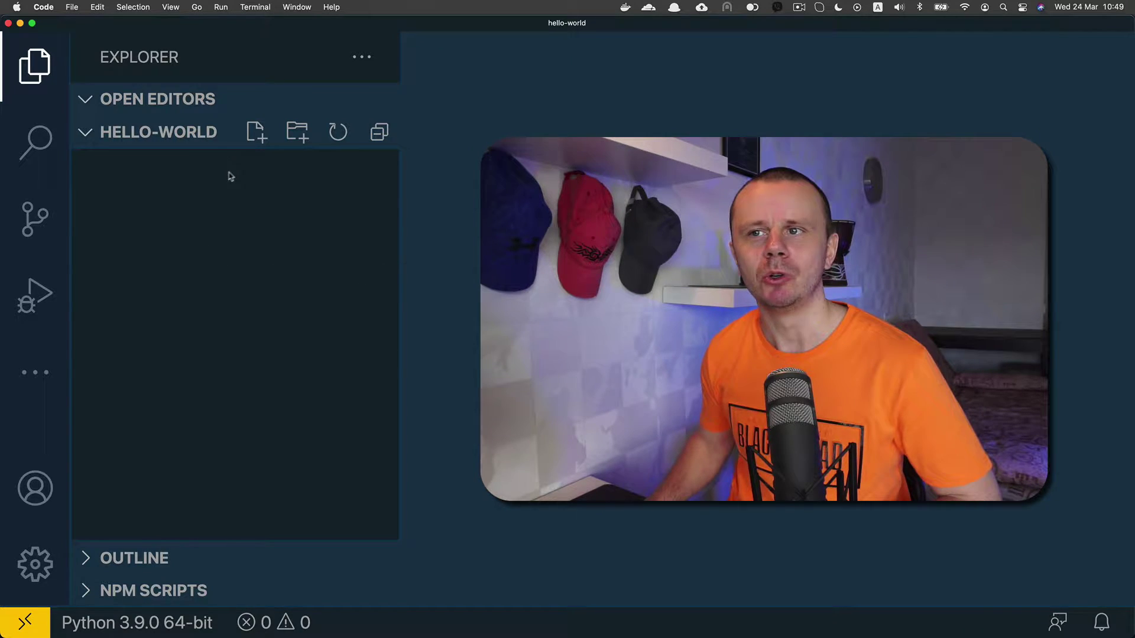
# - Create main.py in the hello-world folder and open it empty in the editor
pyautogui.click(255, 133)
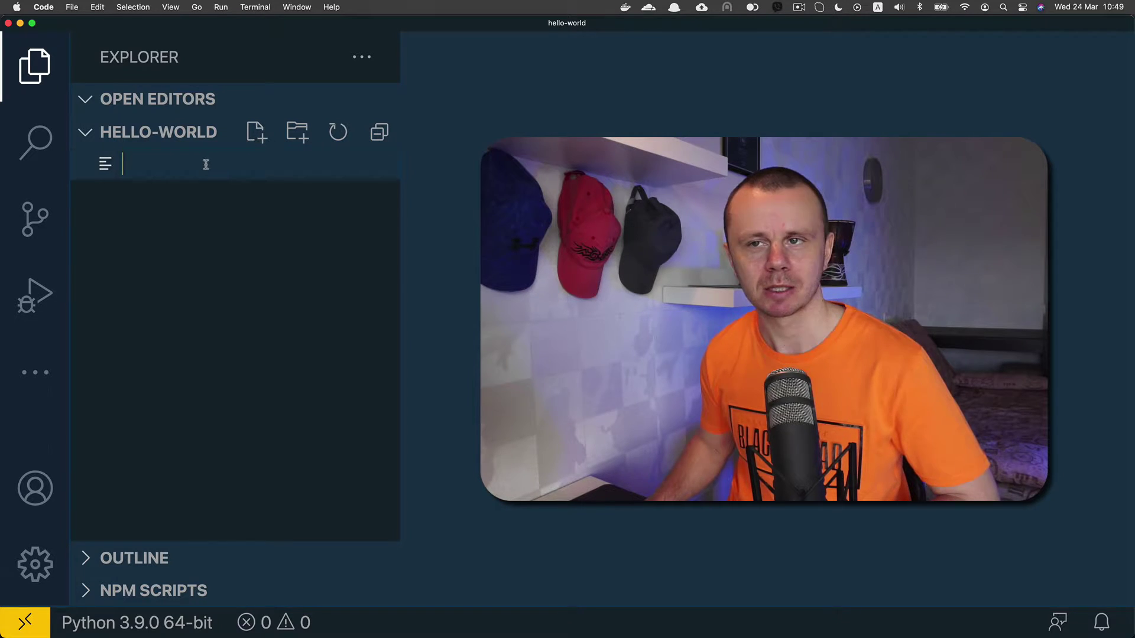
pyautogui.write('mai')
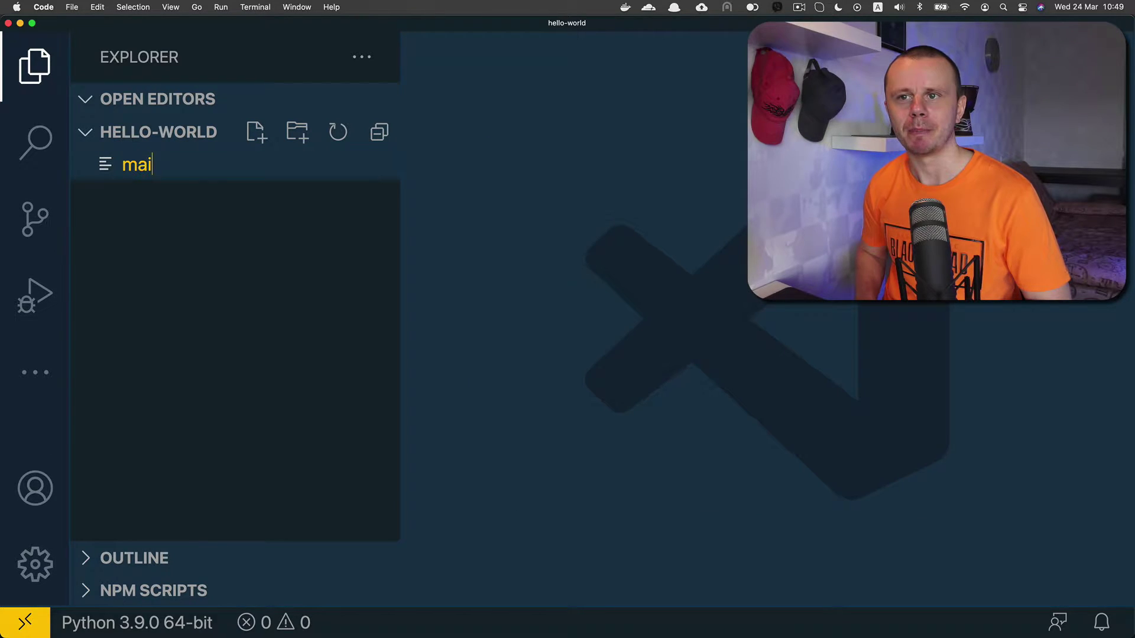
pyautogui.write('n.py')
pyautogui.press('Return')
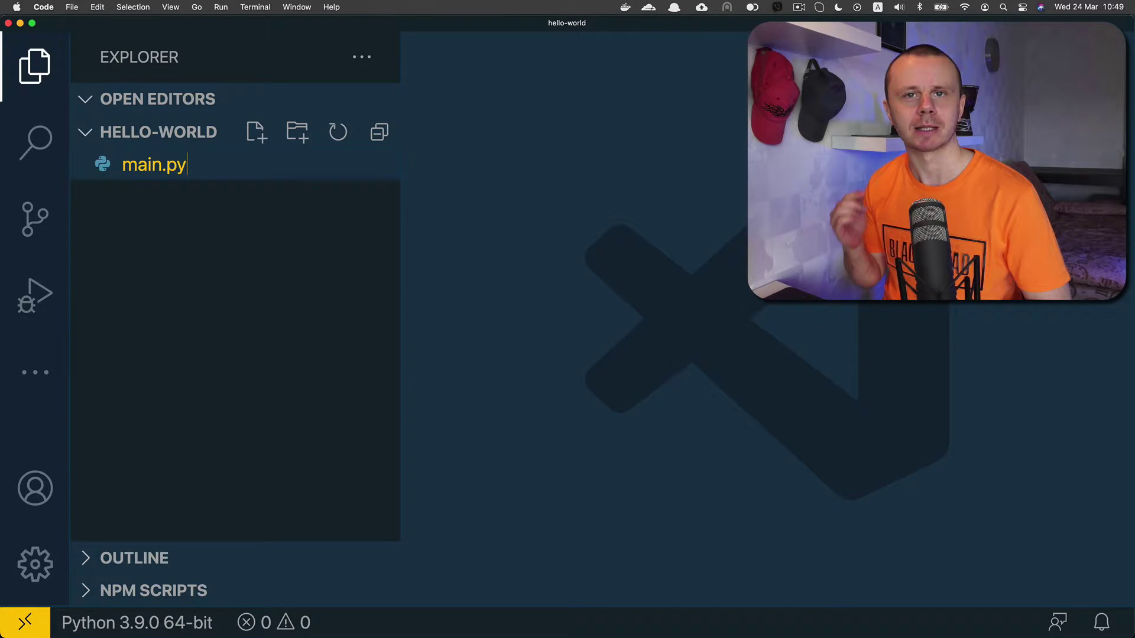
pyautogui.click(153, 164)
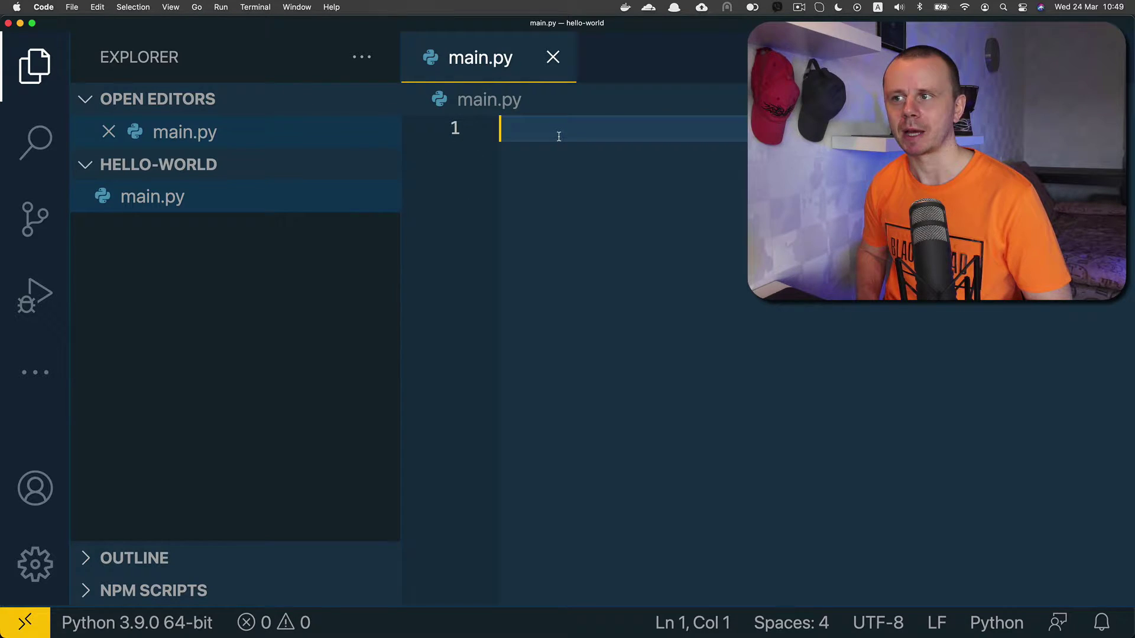
pyautogui.write('print')
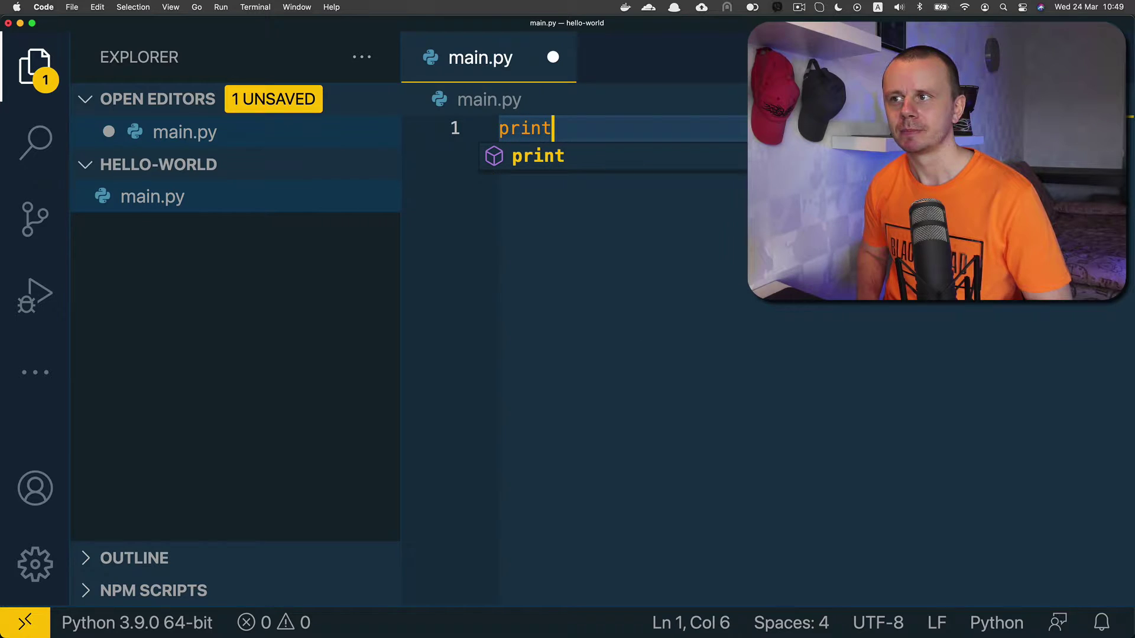
pyautogui.write('(')
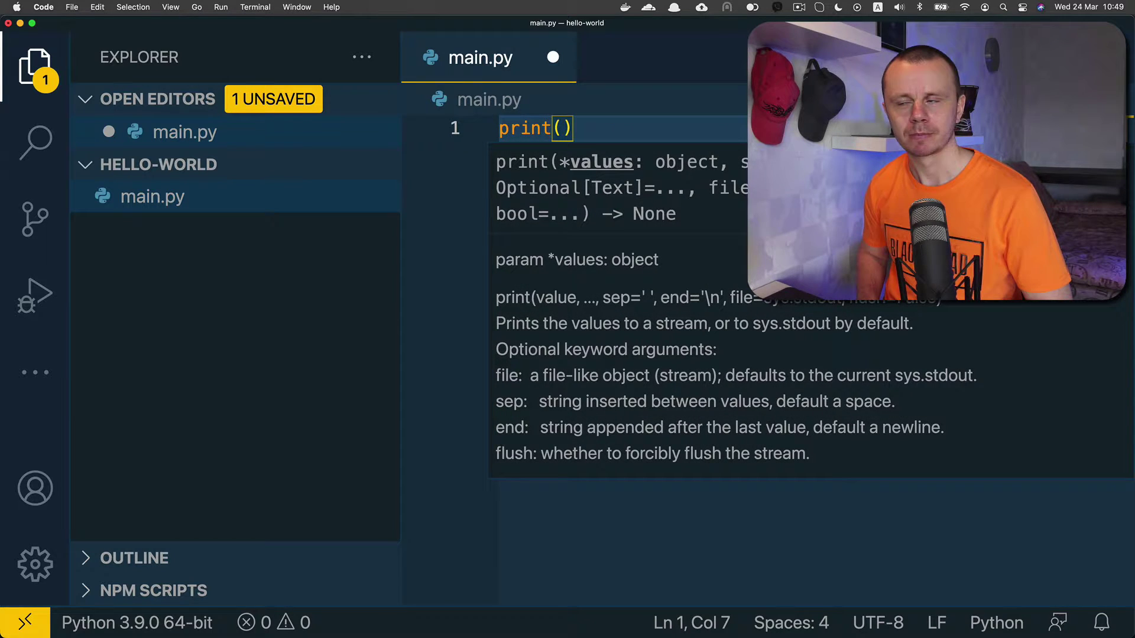
pyautogui.write('"')
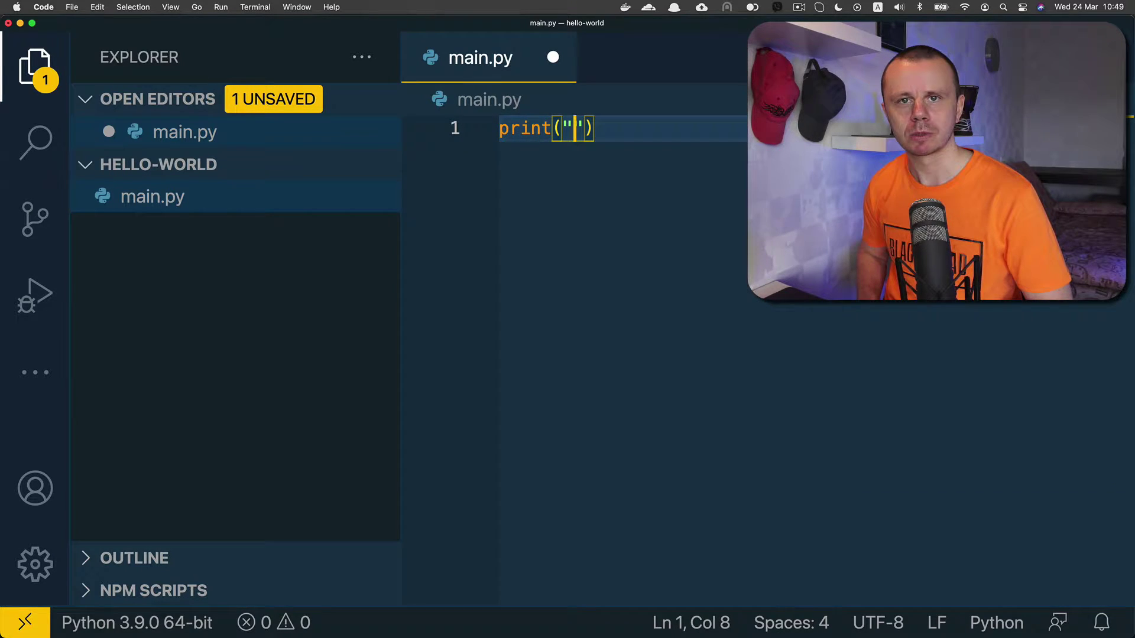
pyautogui.write('Hello ')
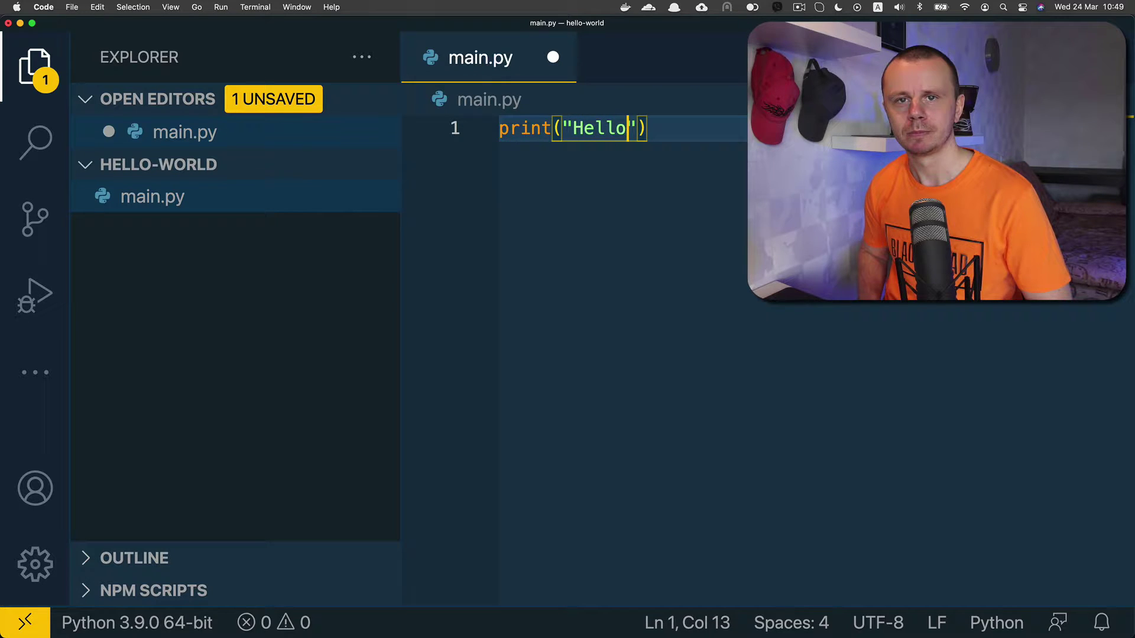
pyautogui.write('Worl')
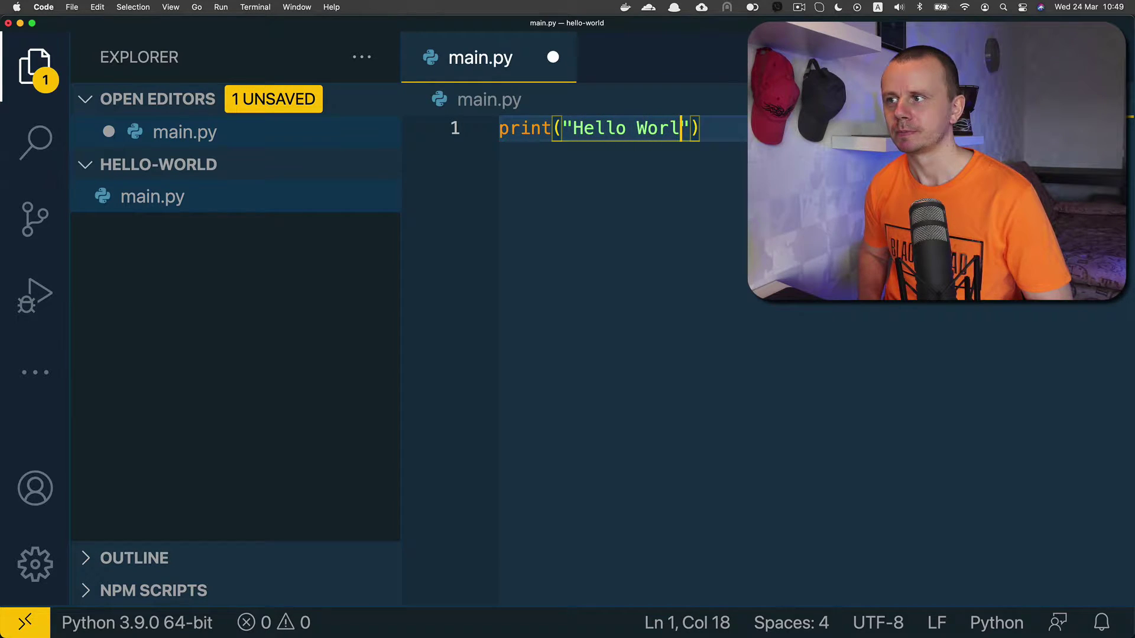
pyautogui.write('d')
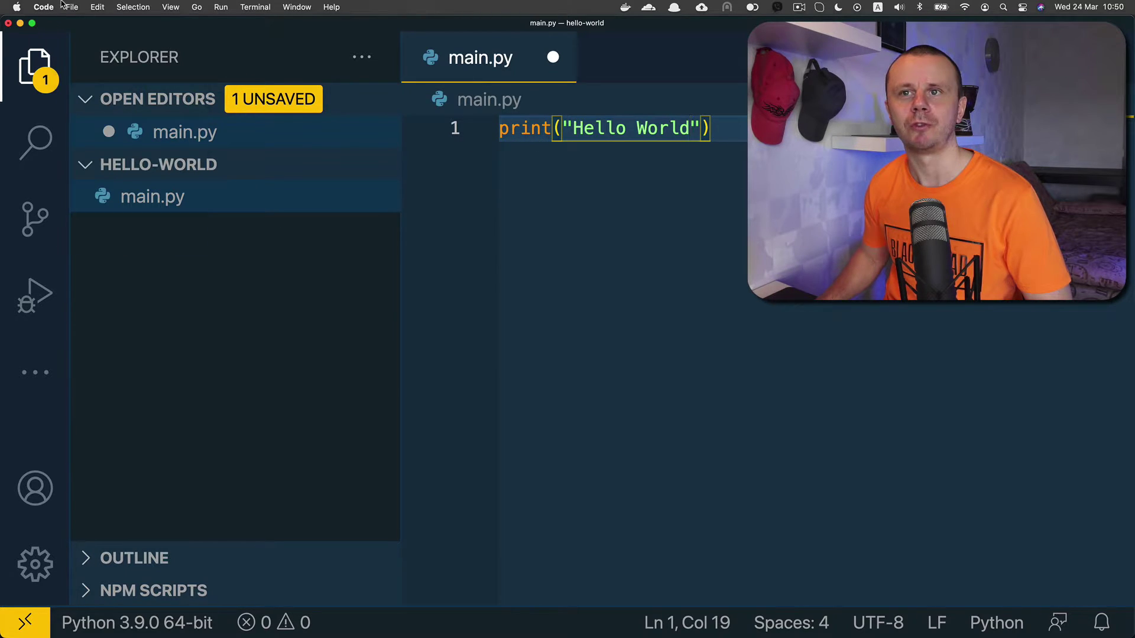
# - Save main.py containing the print("Hello World") line
pyautogui.click(70, 6)
pyautogui.click(97, 134)
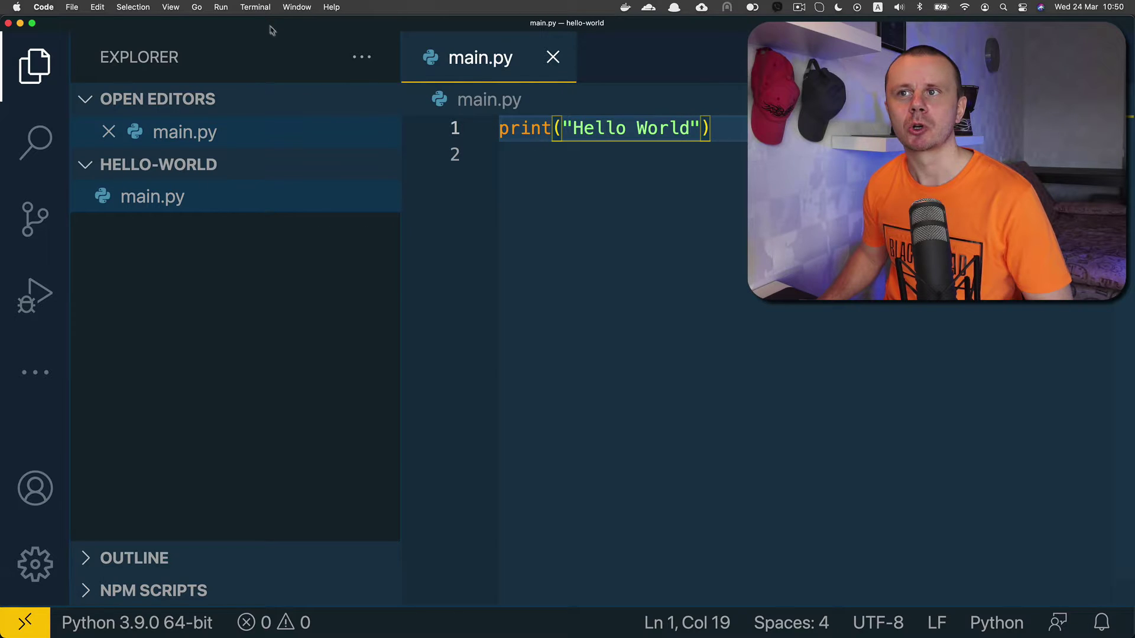
# - Run python main.py in a new terminal to print Hello World
pyautogui.click(255, 7)
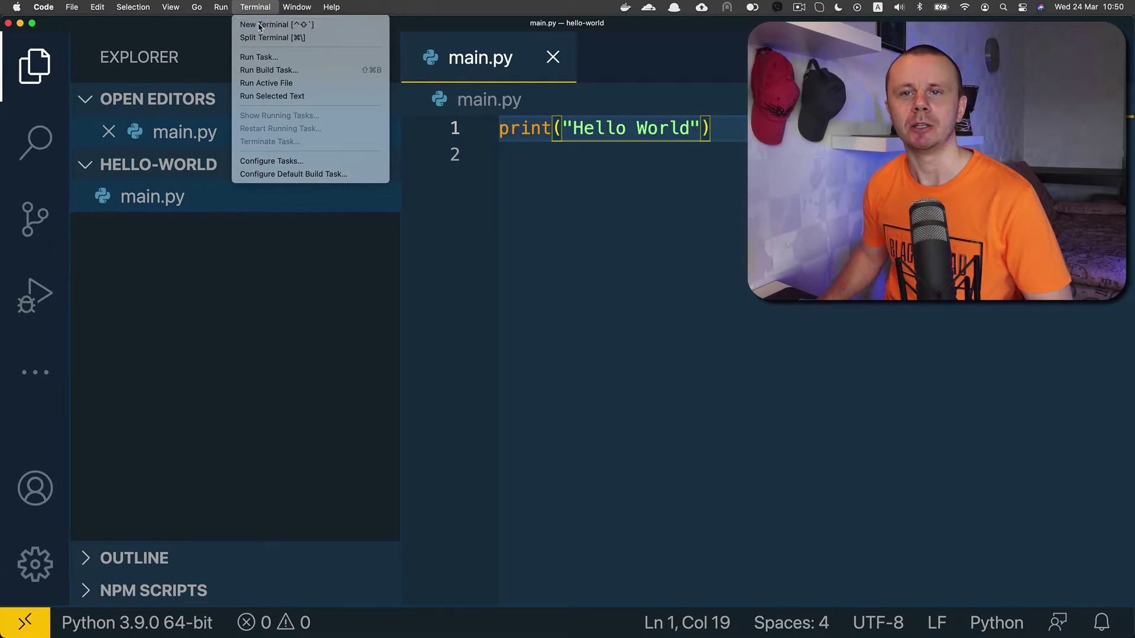
pyautogui.click(259, 24)
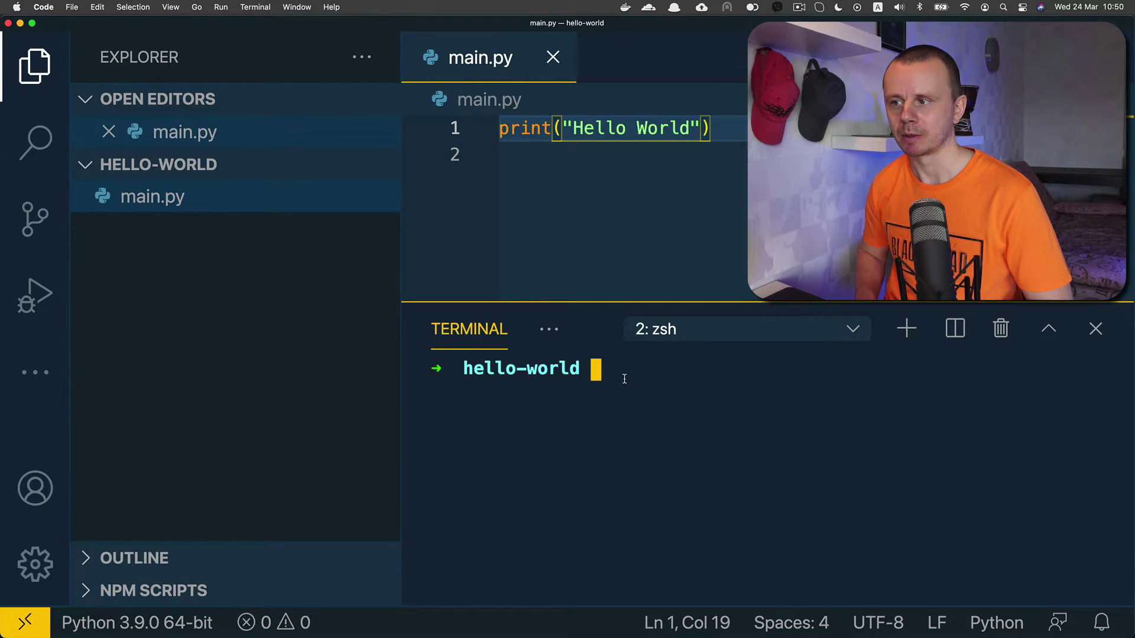
pyautogui.write('python ')
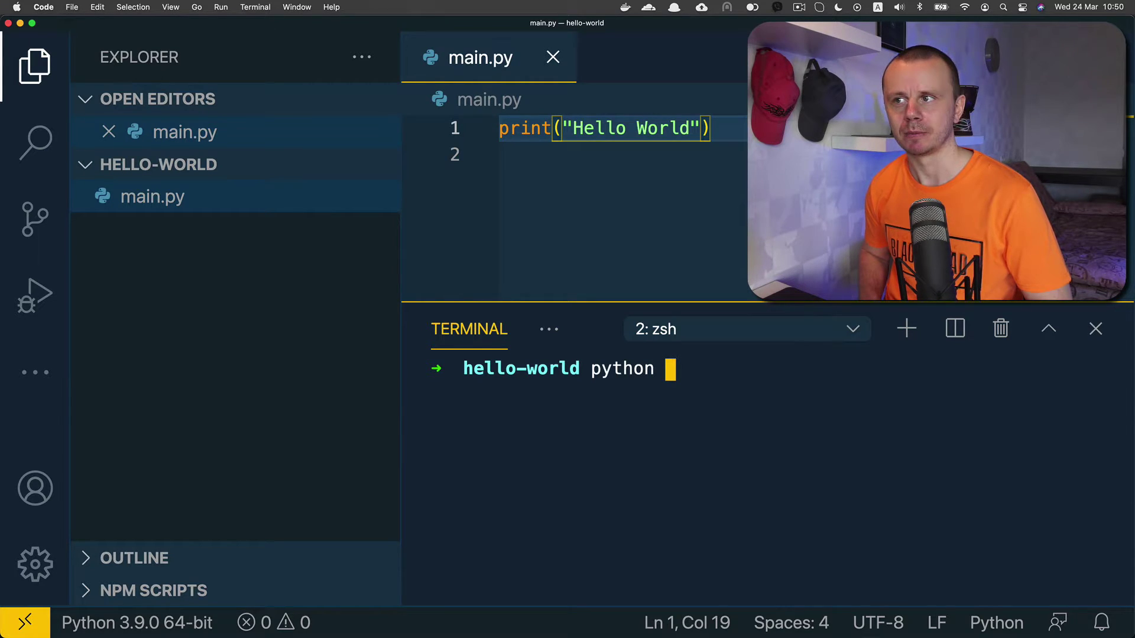
pyautogui.write('main.p')
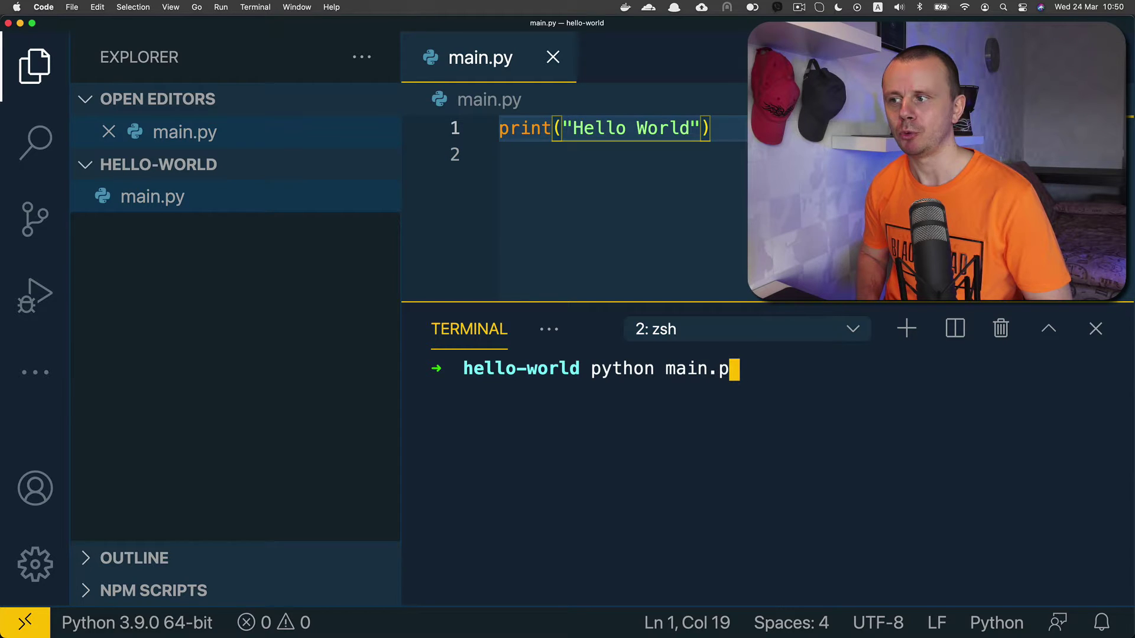
pyautogui.write('y')
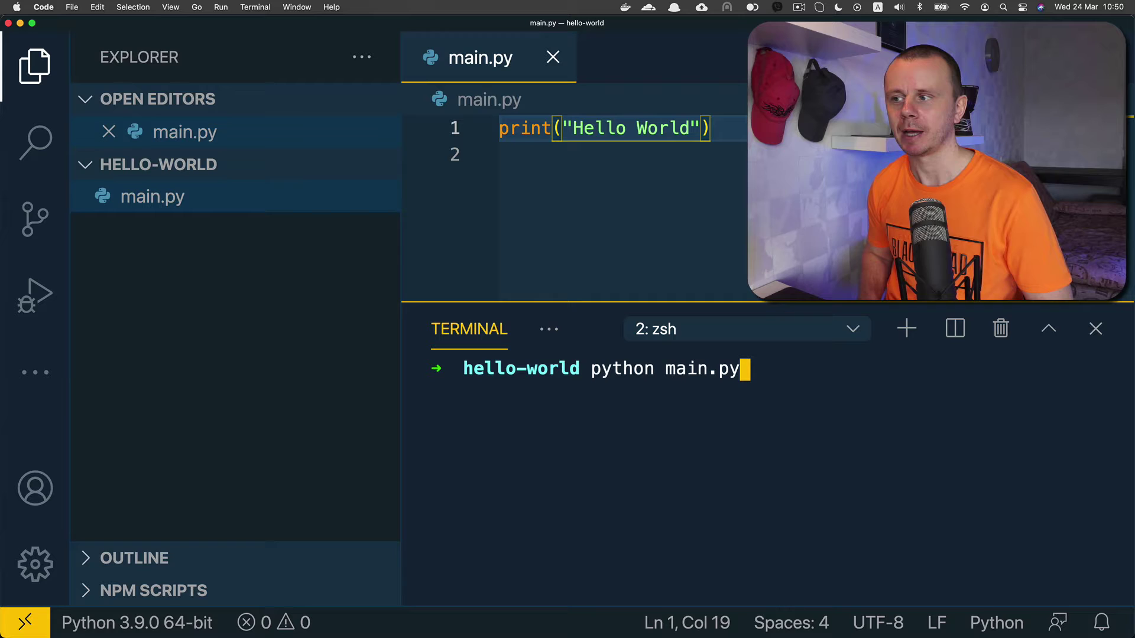
pyautogui.press('Return')
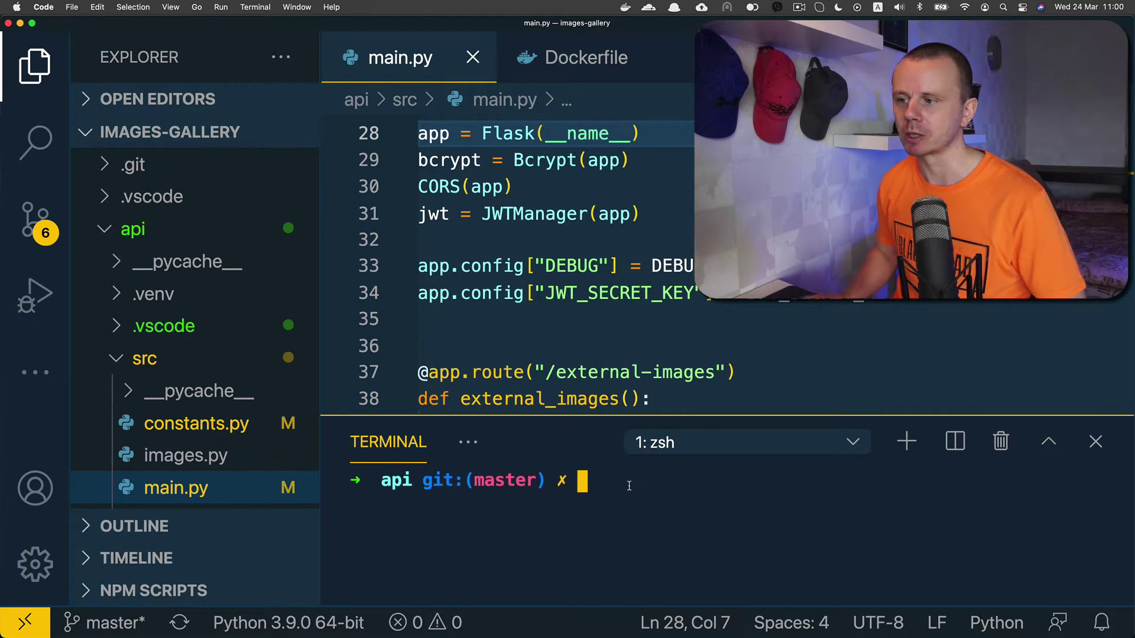
pyautogui.write('docker ')
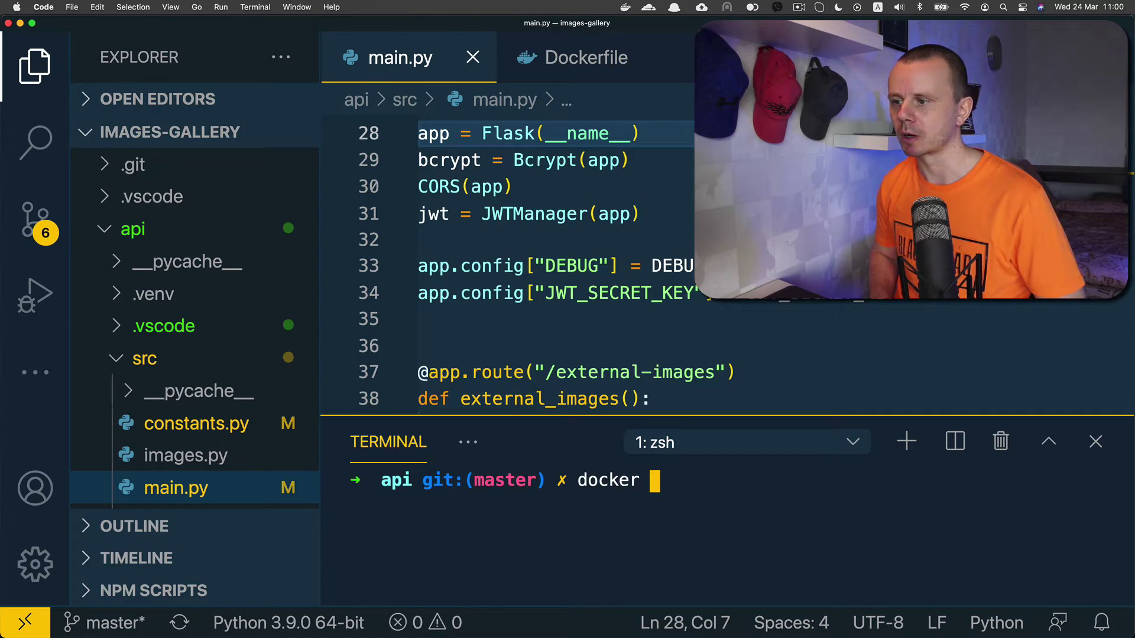
pyautogui.write('build . -')
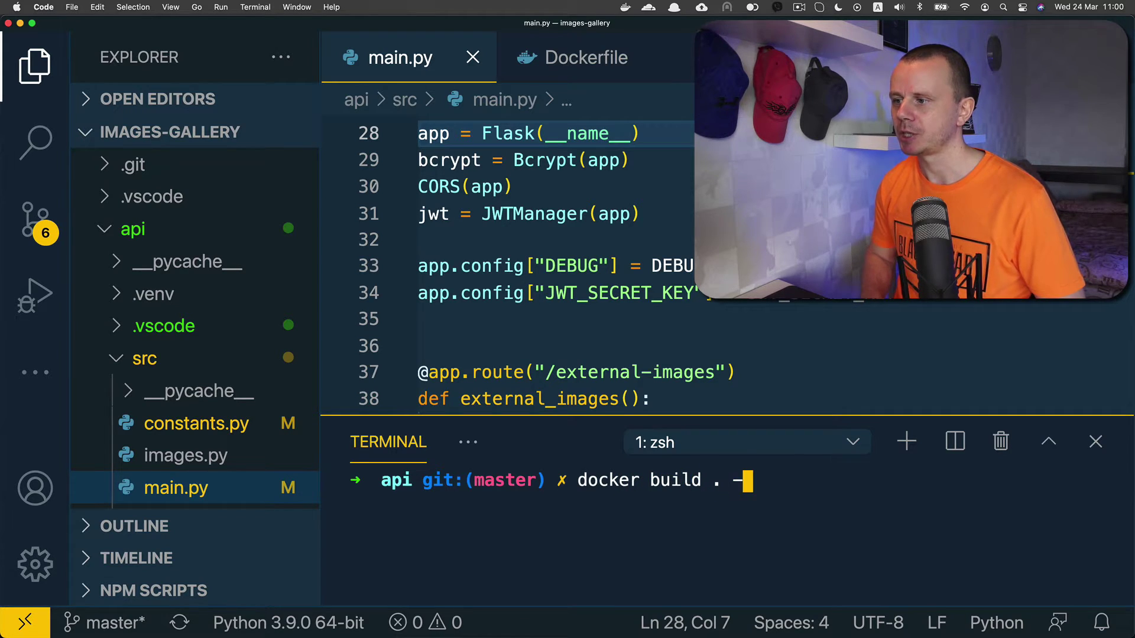
pyautogui.write('t api')
# - Build the api image with docker build . -t api, then clear the terminal
pyautogui.press('Return')
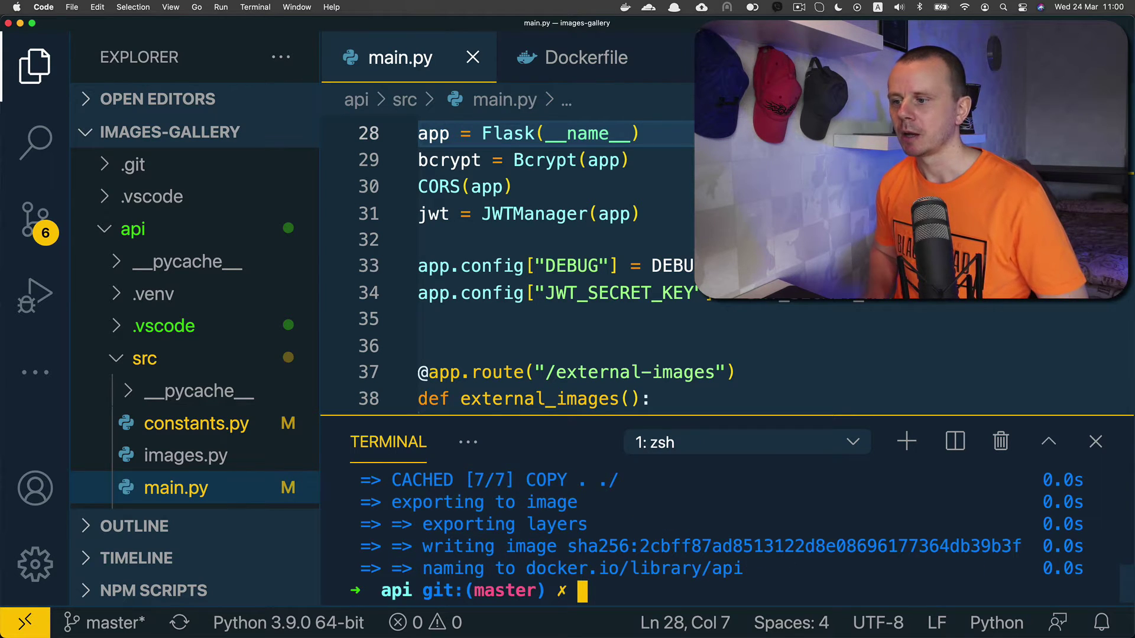
pyautogui.hotkey('ctrl', 'l')
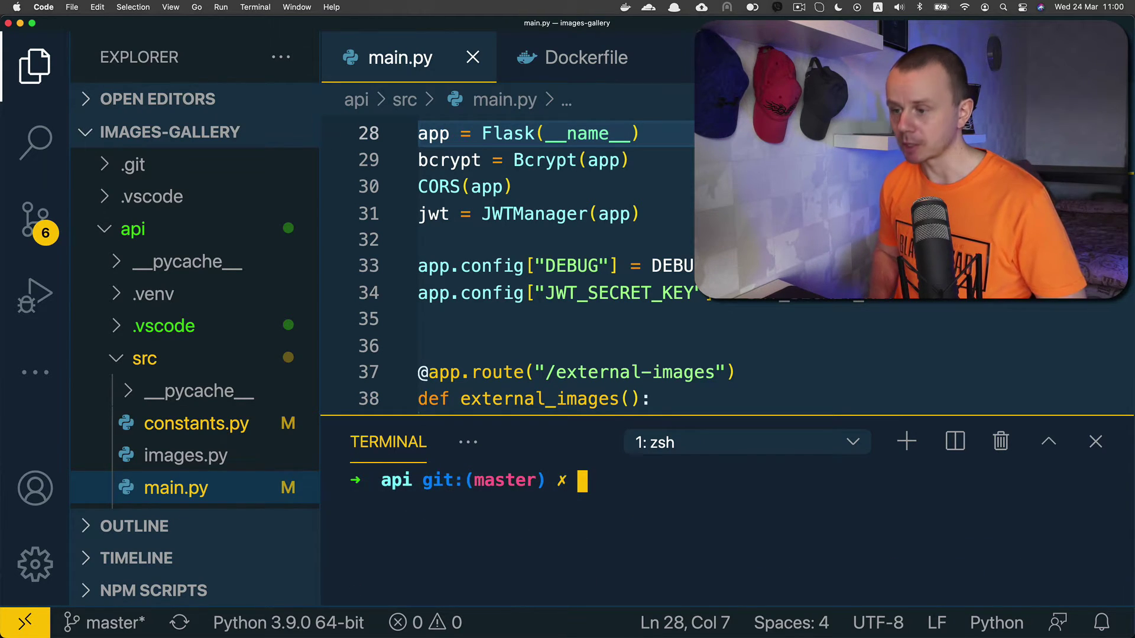
pyautogui.write('docker run -')
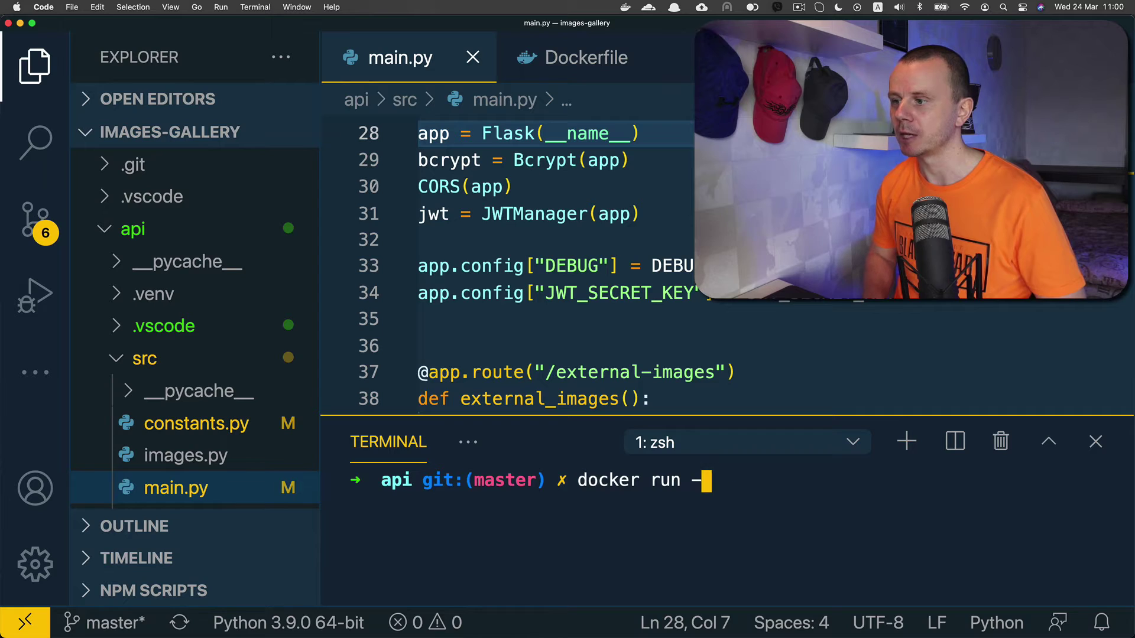
pyautogui.write('p 5000:')
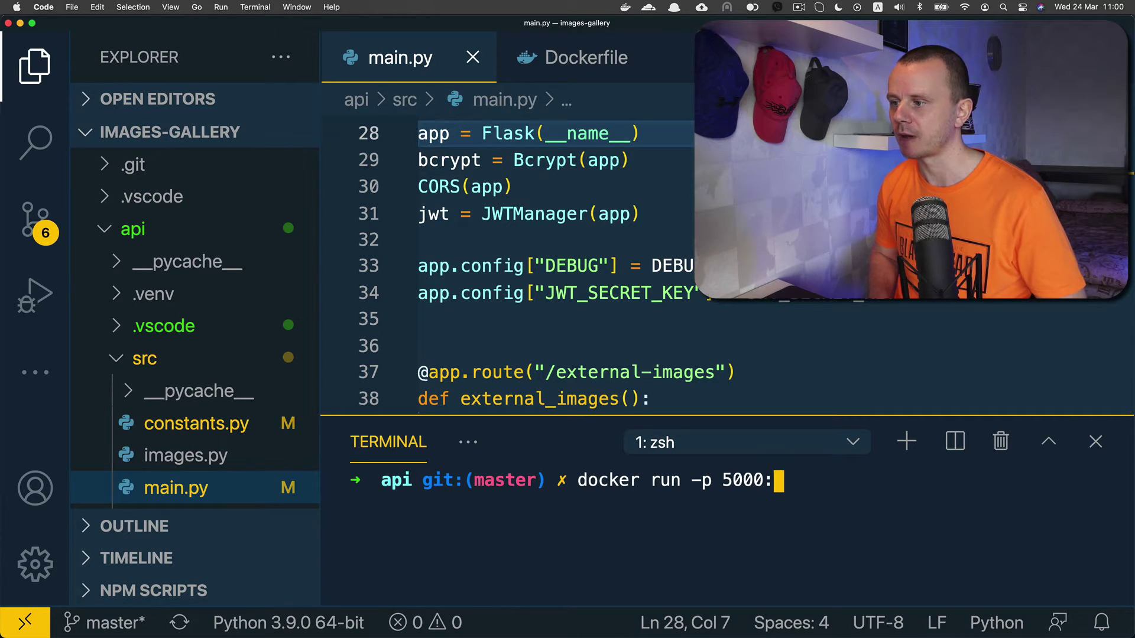
pyautogui.write('5000 a')
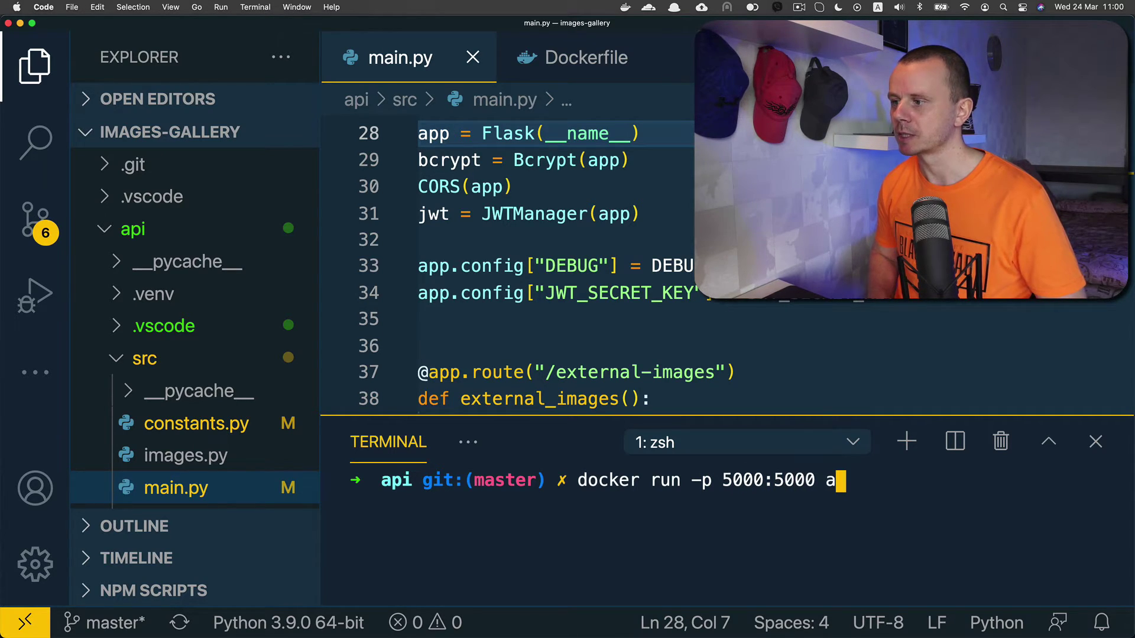
pyautogui.write('pi')
# - Run docker run -p 5000:5000 api to serve the Flask API on port 5000
pyautogui.press('Return')
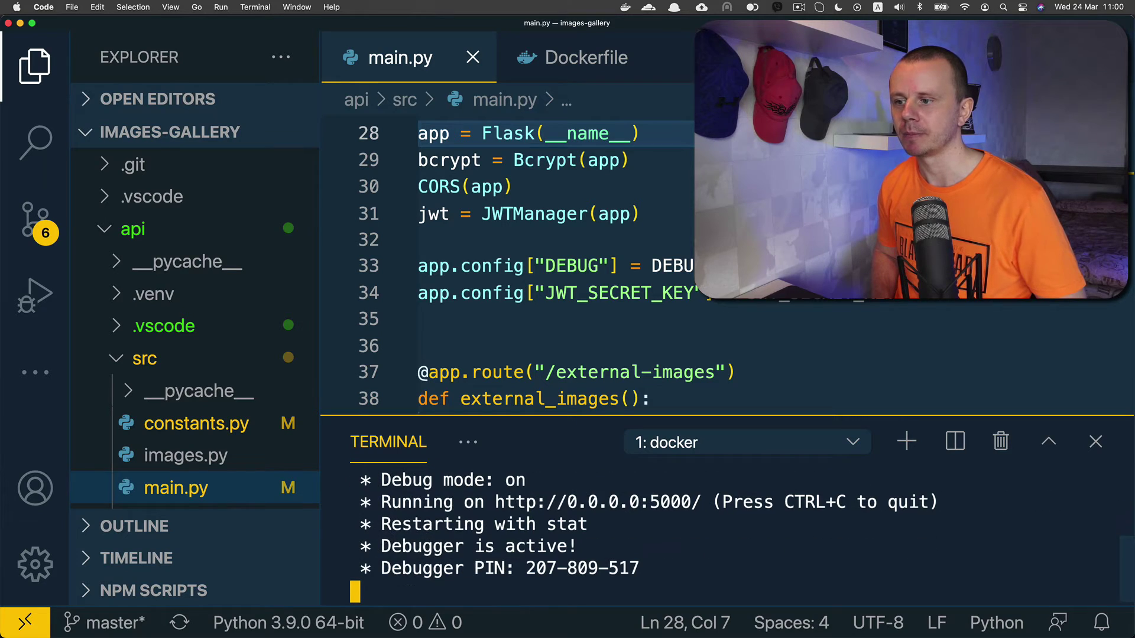
pyautogui.press('super+Tab')
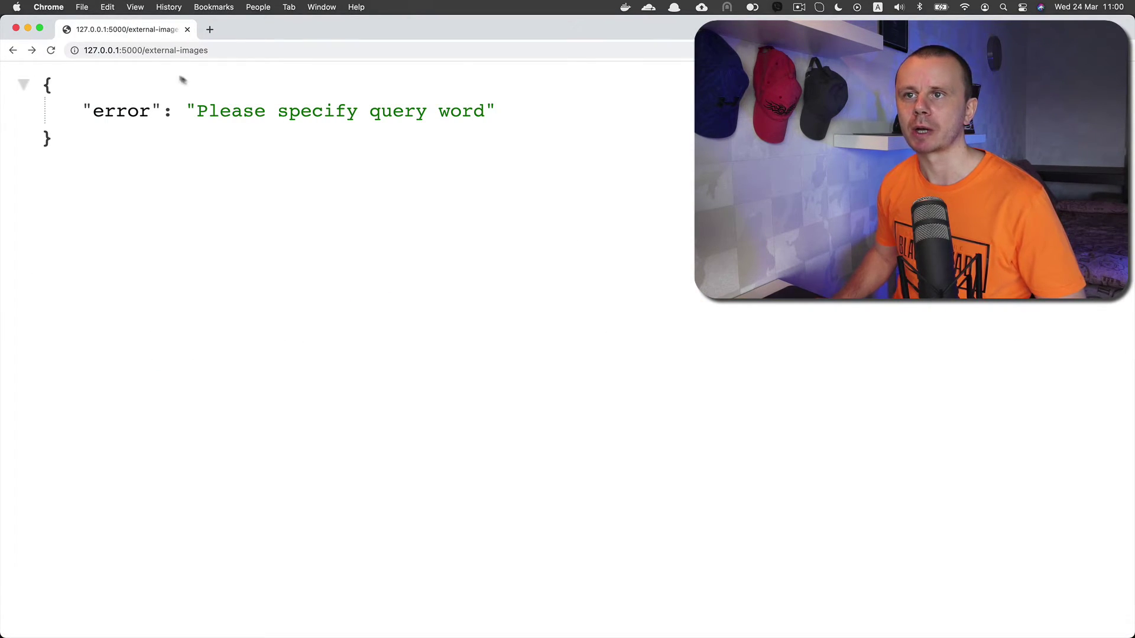
# - Load the external-images endpoint with ?query=car to show car image JSON
pyautogui.click(237, 50)
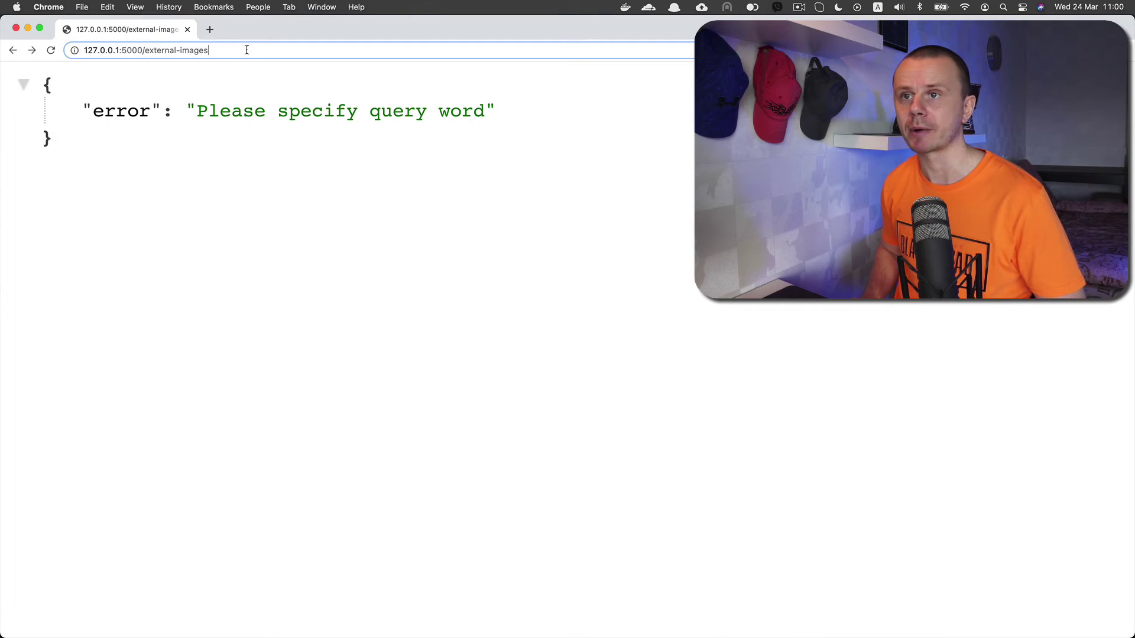
pyautogui.write('?query=car')
pyautogui.press('Return')
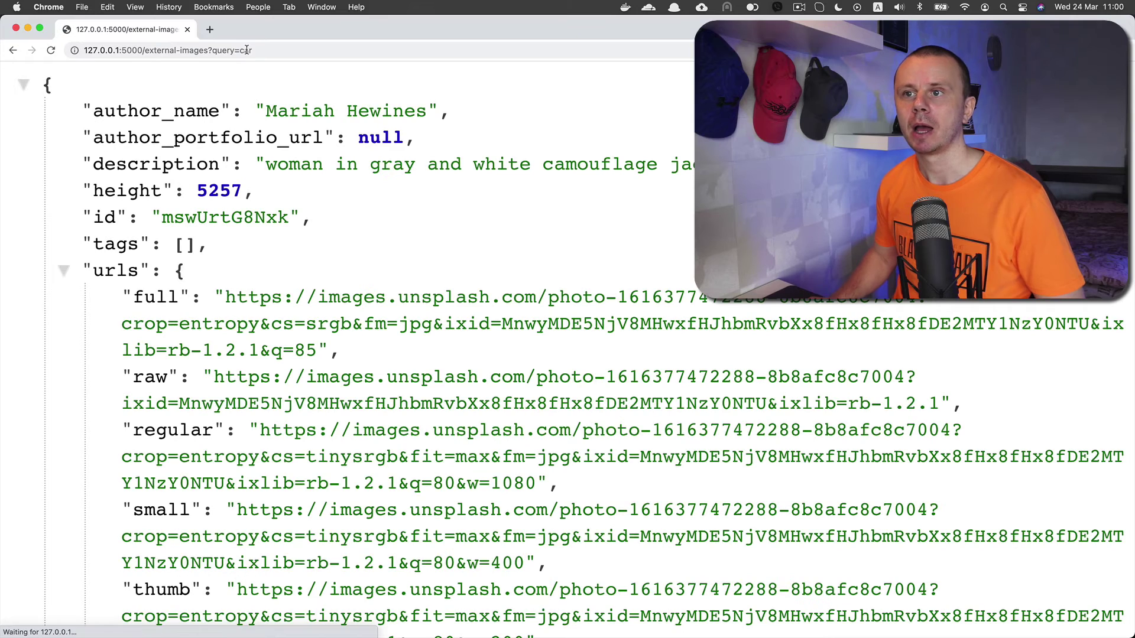